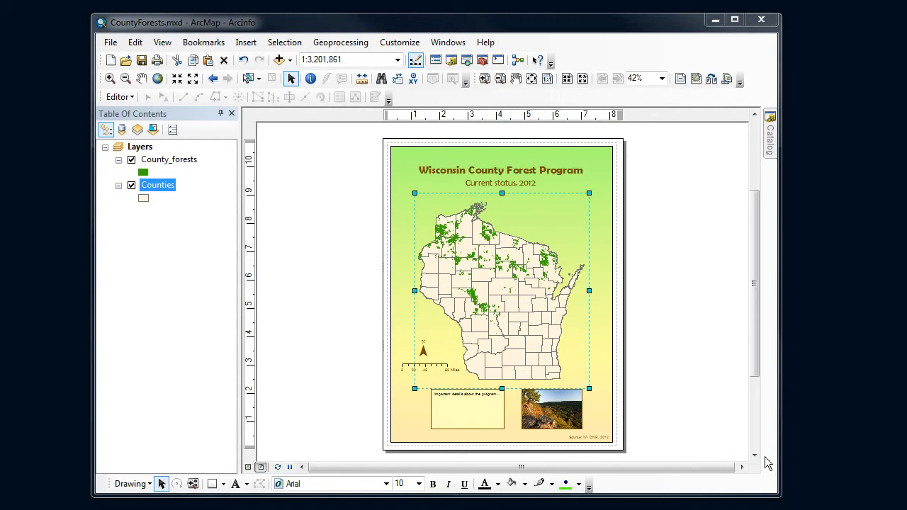
Step: Turn on labels for the Counties layer, using CTY_NAME as the label field
{"action": "left_click", "coordinate": [156, 187]}
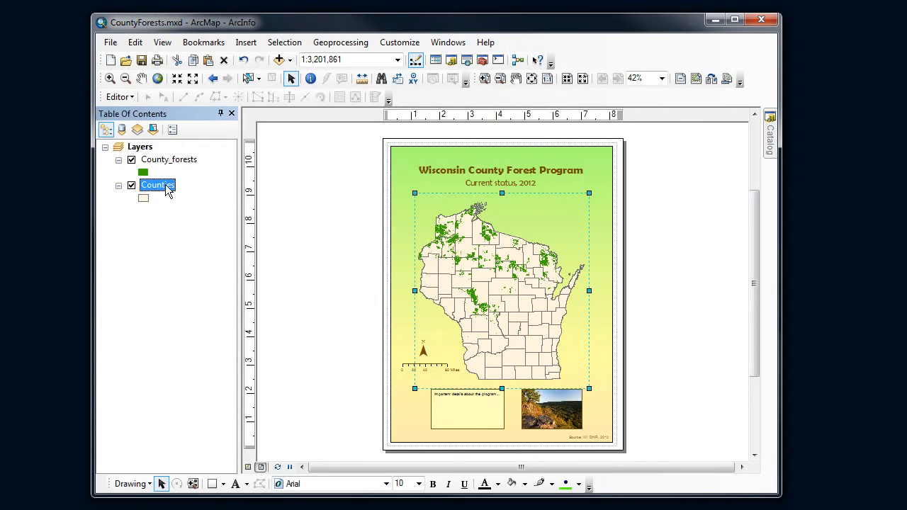
{"action": "right_click", "coordinate": [168, 189]}
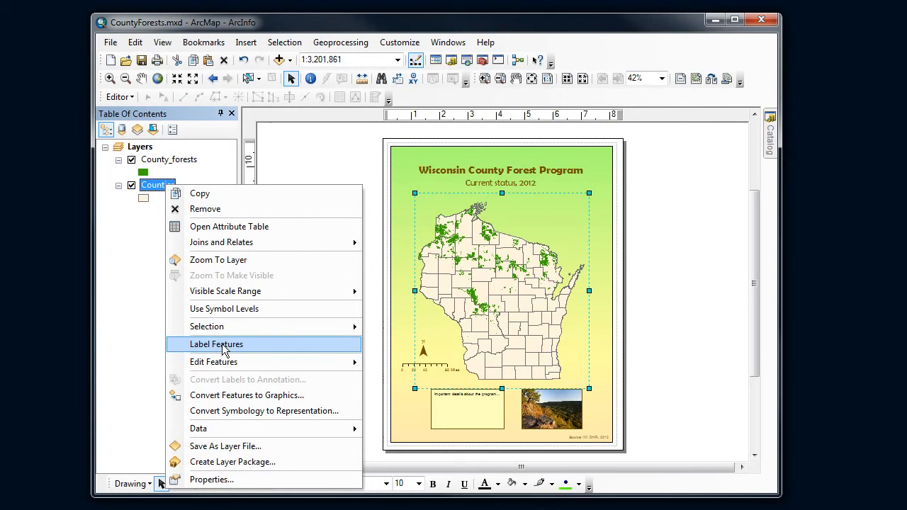
{"action": "left_click", "coordinate": [225, 480]}
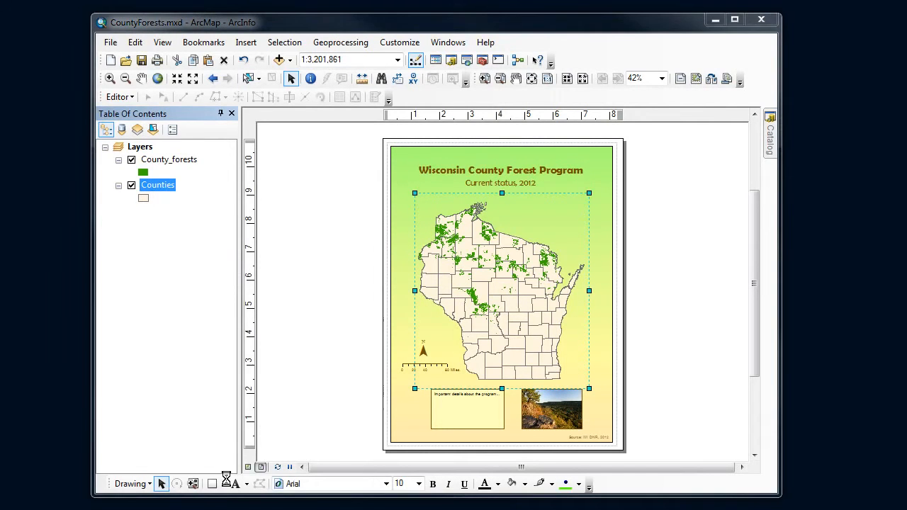
{"action": "left_click_drag", "start_coordinate": [419, 81], "coordinate": [474, 101]}
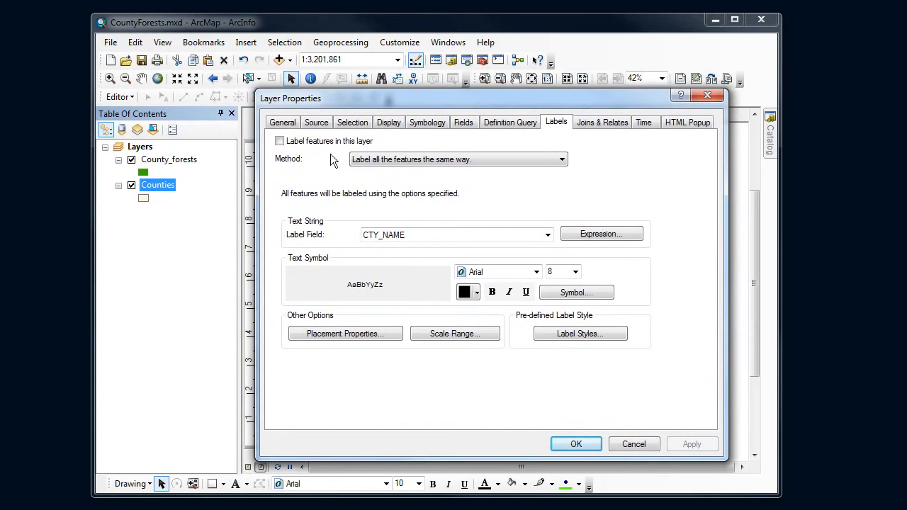
{"action": "left_click", "coordinate": [279, 141]}
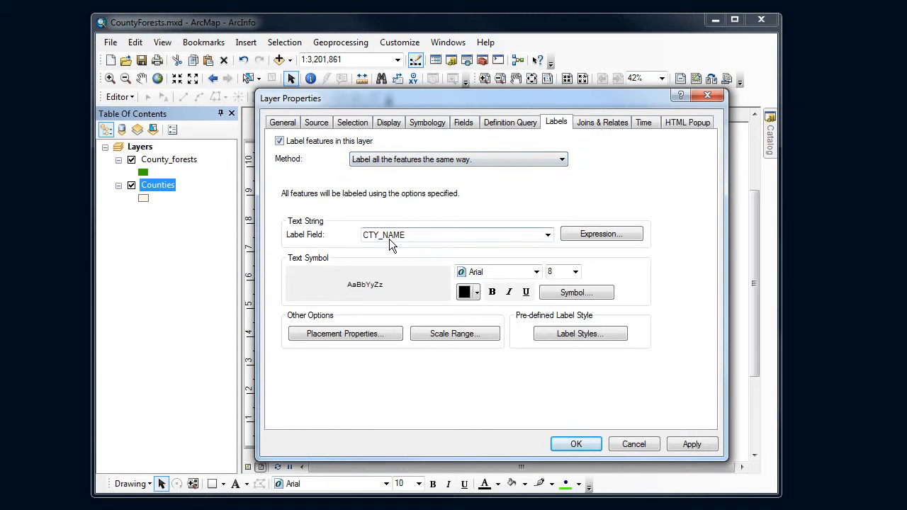
{"action": "left_click", "coordinate": [548, 236]}
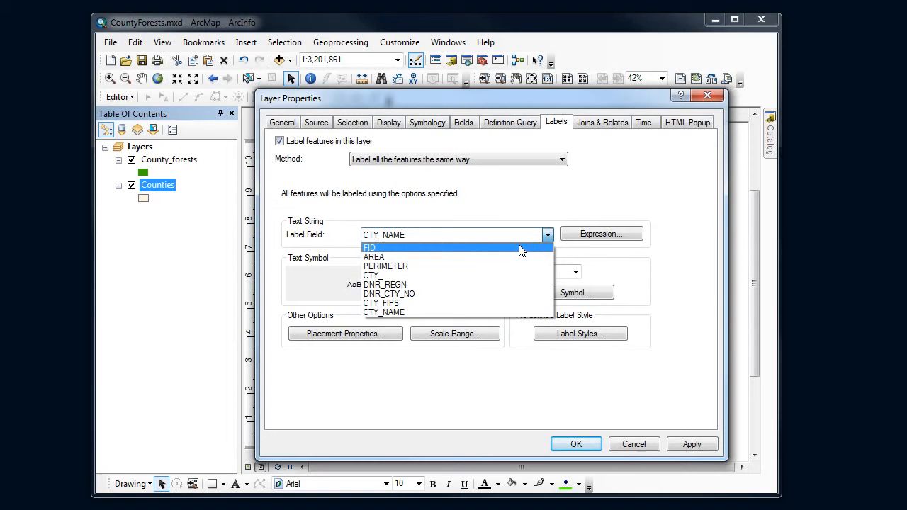
{"action": "left_click", "coordinate": [393, 314]}
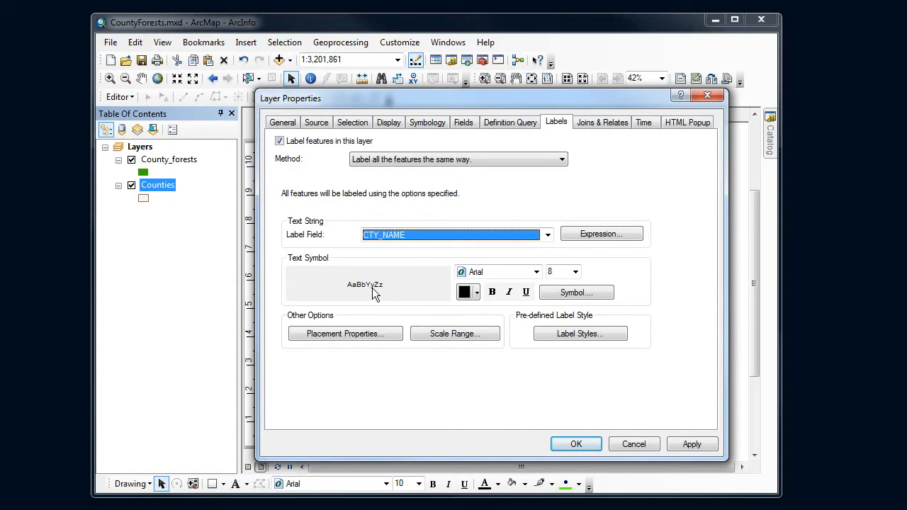
Step: Set the county label text to brown with a font size of 7
{"action": "left_click", "coordinate": [478, 293]}
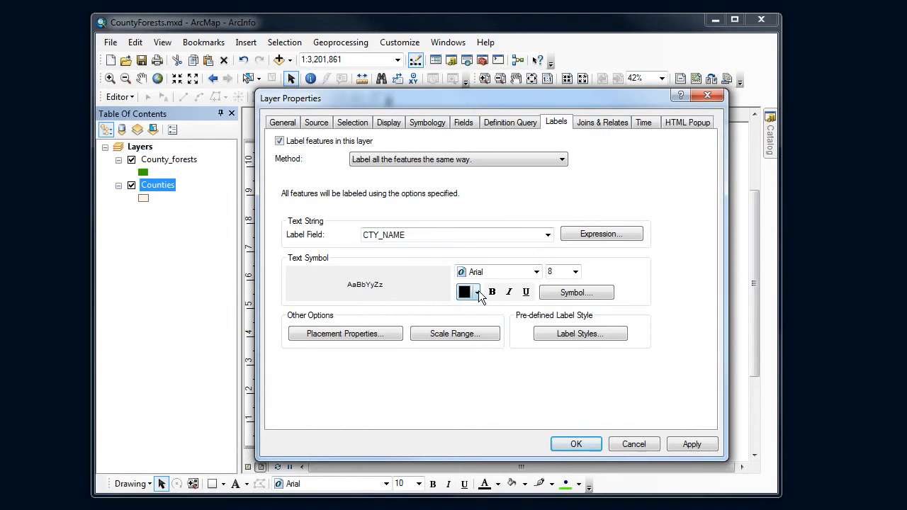
{"action": "left_click", "coordinate": [503, 393]}
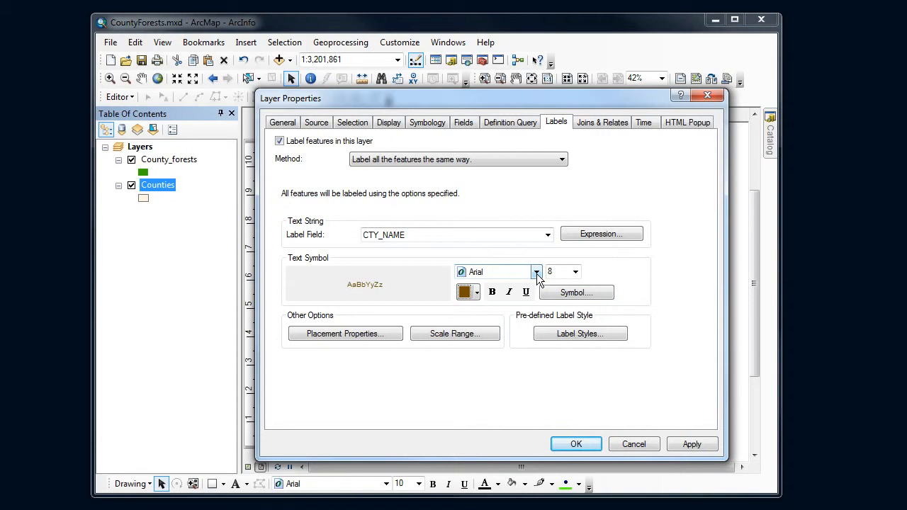
{"action": "left_click", "coordinate": [575, 276]}
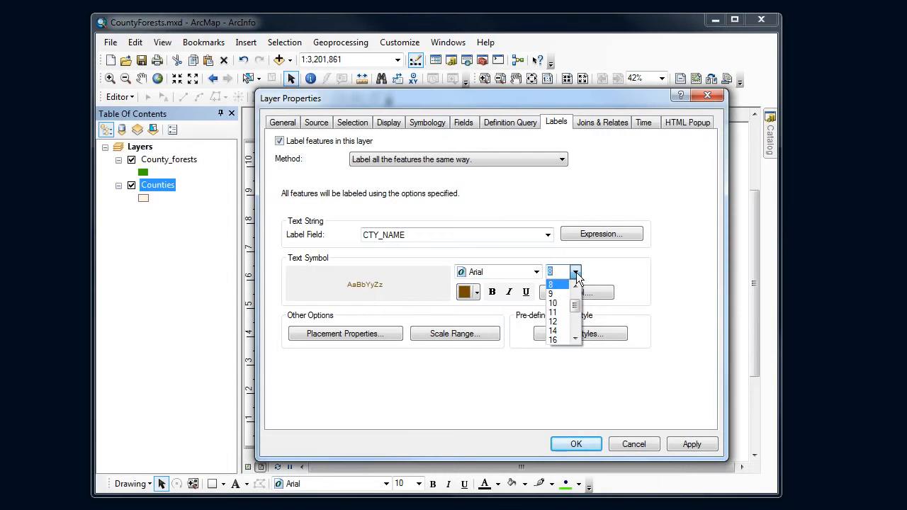
{"action": "left_click", "coordinate": [575, 276]}
{"action": "left_click", "coordinate": [576, 276]}
{"action": "scroll", "coordinate": [576, 298], "scroll_direction": "up", "scroll_amount": 1}
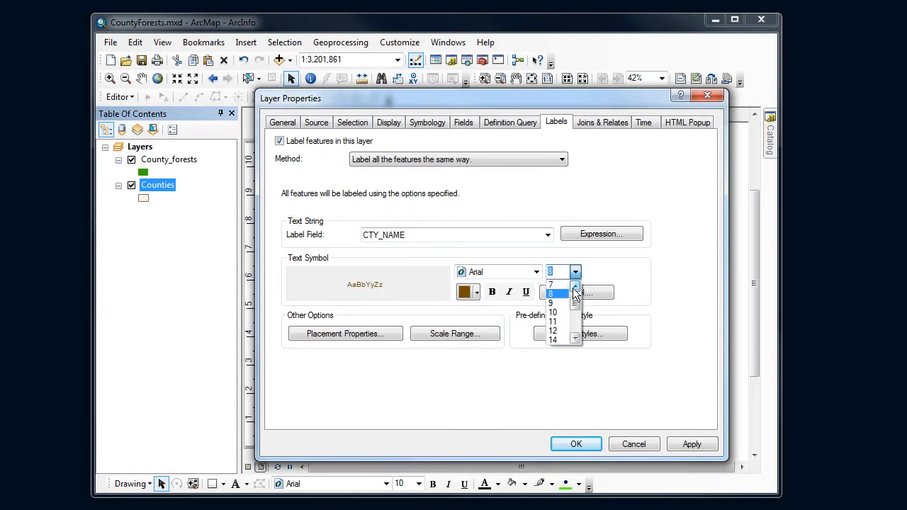
{"action": "left_click", "coordinate": [567, 293]}
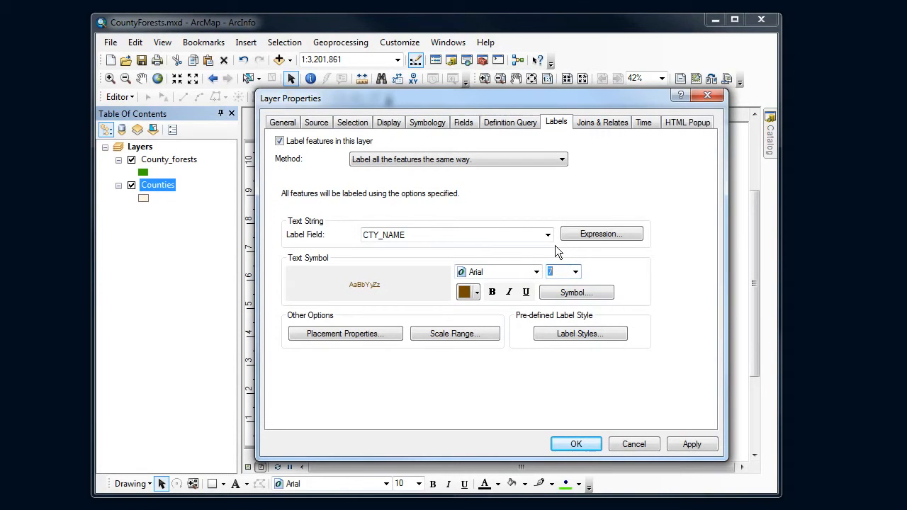
Step: Set the label placement to try horizontal first, then straight, and only place labels inside the polygon
{"action": "left_click", "coordinate": [370, 333]}
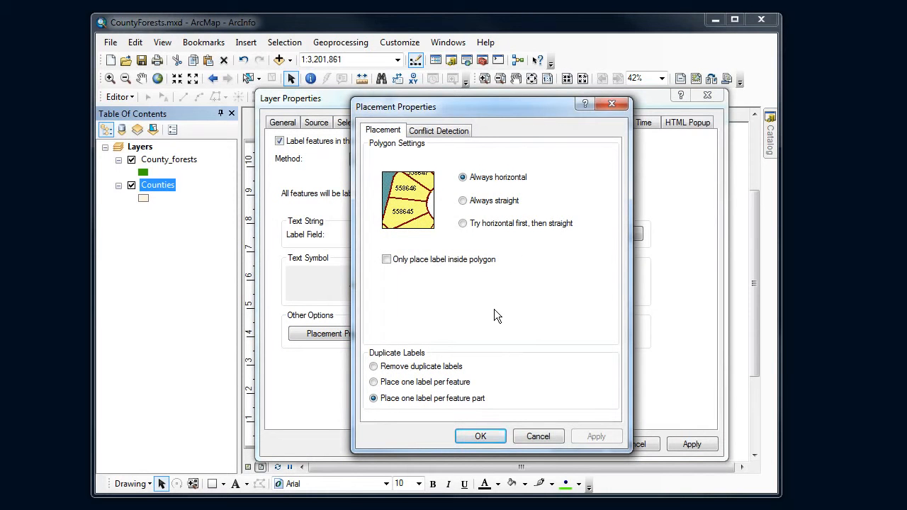
{"action": "left_click", "coordinate": [463, 202]}
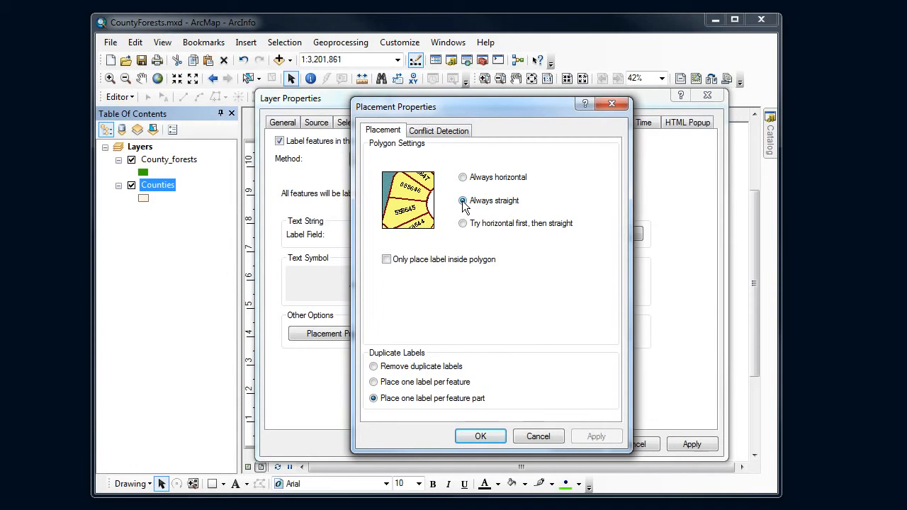
{"action": "left_click", "coordinate": [465, 225]}
{"action": "left_click", "coordinate": [387, 259]}
{"action": "left_click", "coordinate": [480, 436]}
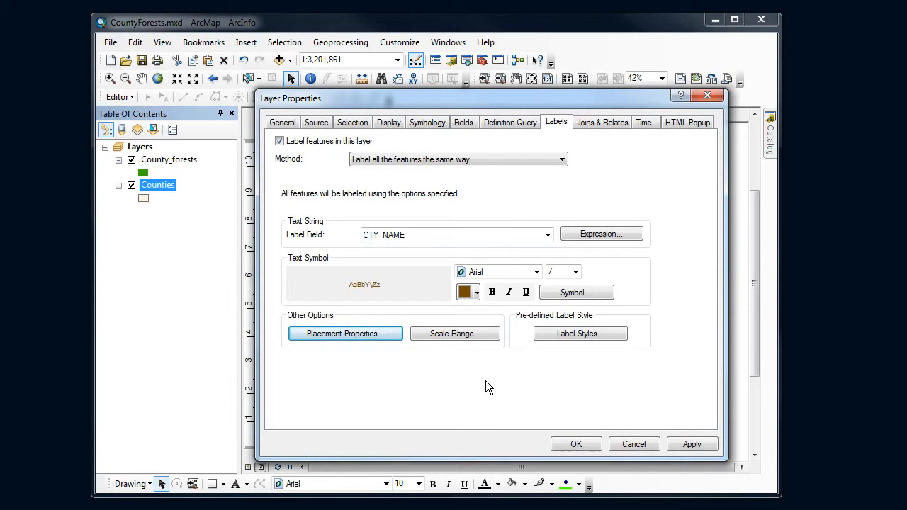
Step: Review the label scale range and predefined label styles without changing them, and apply the Counties label settings
{"action": "left_click", "coordinate": [475, 336]}
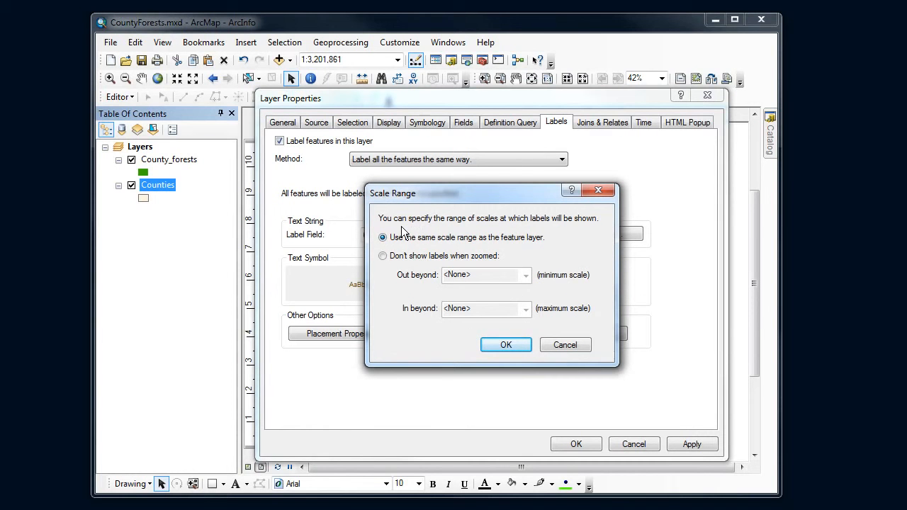
{"action": "left_click", "coordinate": [515, 346]}
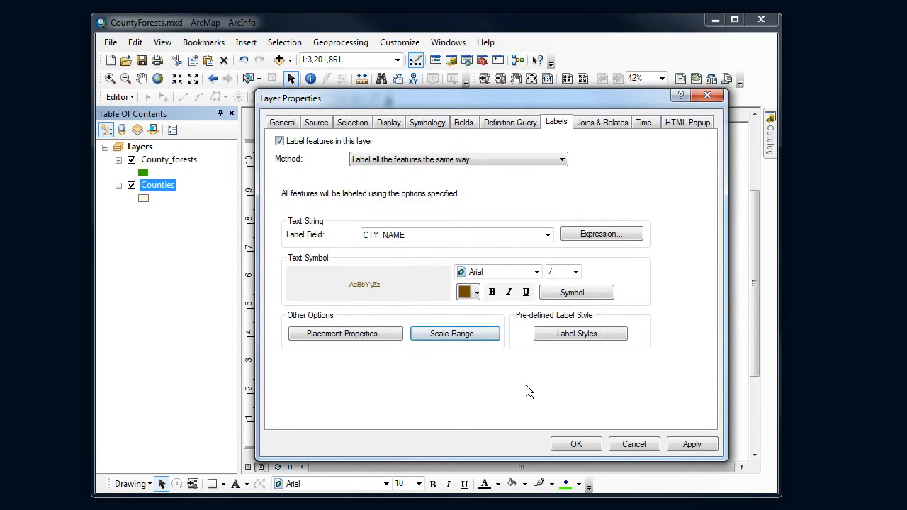
{"action": "left_click", "coordinate": [592, 339]}
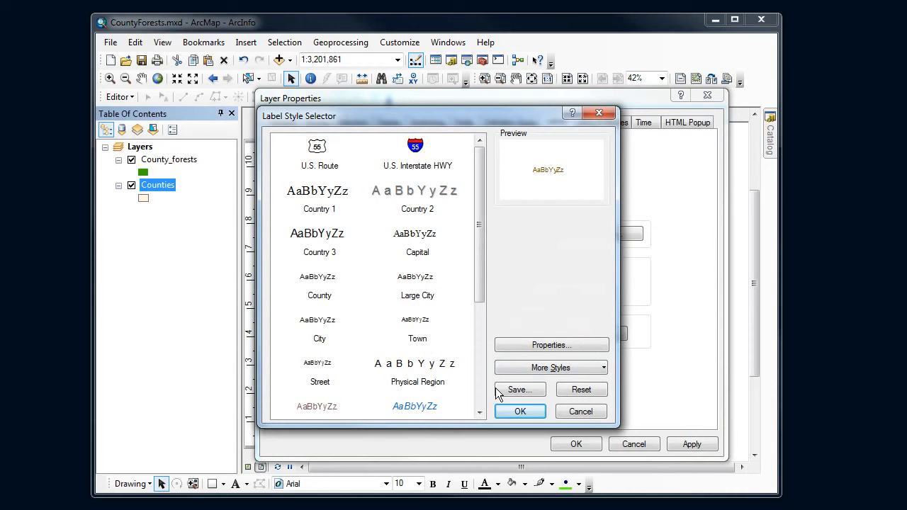
{"action": "left_click_drag", "start_coordinate": [477, 268], "coordinate": [492, 314]}
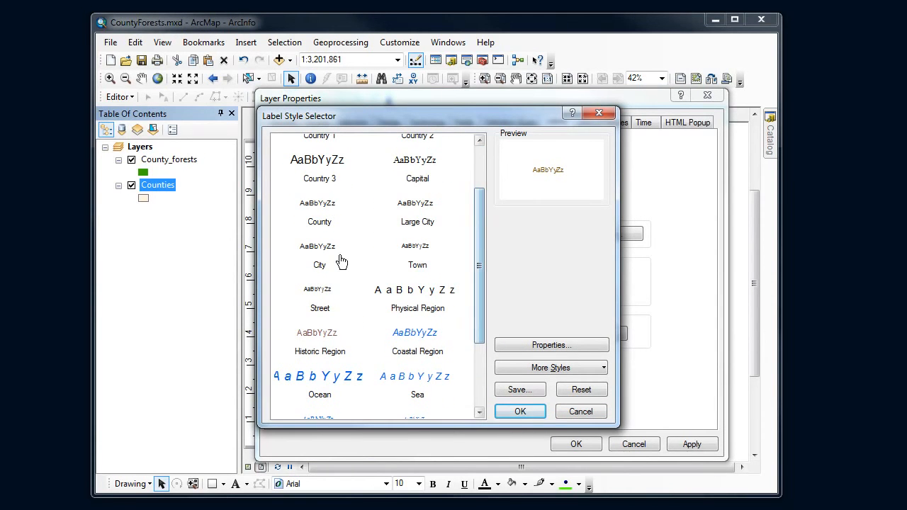
{"action": "left_click", "coordinate": [582, 416]}
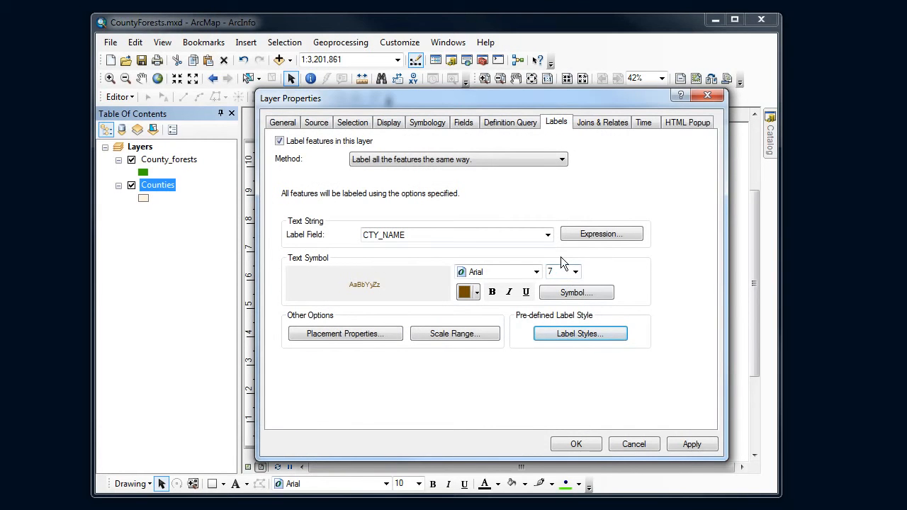
{"action": "left_click", "coordinate": [595, 441]}
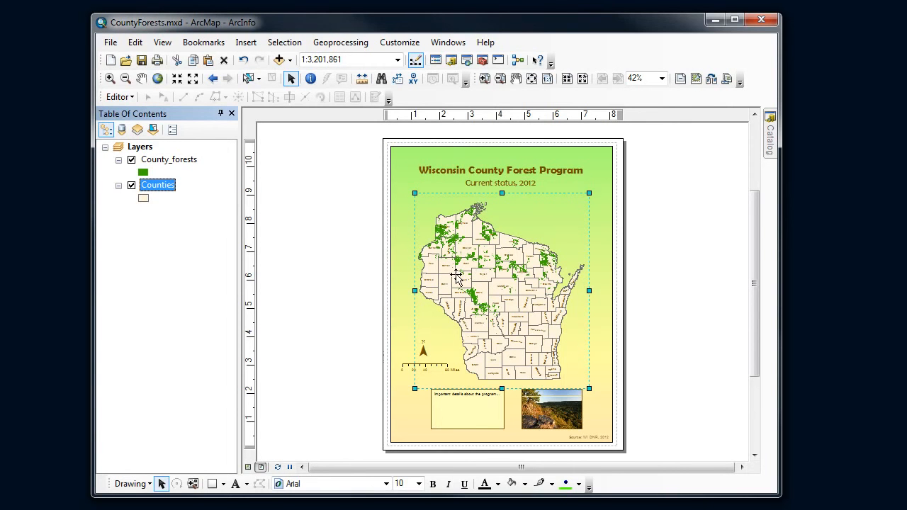
Step: Edit the text symbol of the Counties labels to use a halo mask
{"action": "right_click", "coordinate": [165, 187]}
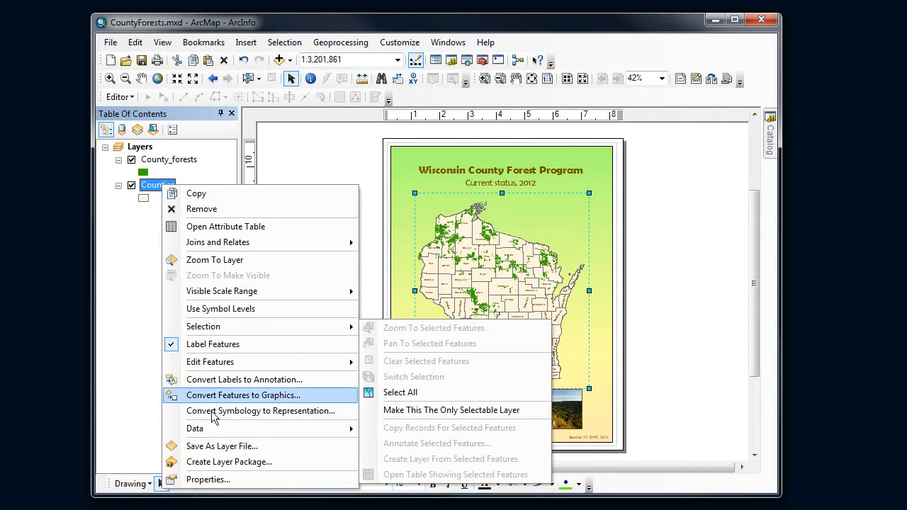
{"action": "left_click", "coordinate": [206, 480]}
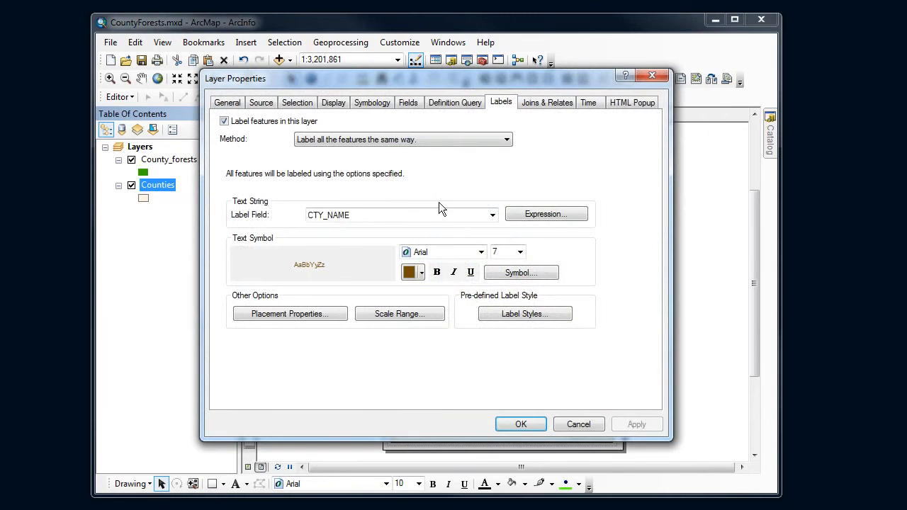
{"action": "left_click_drag", "start_coordinate": [386, 83], "coordinate": [424, 89]}
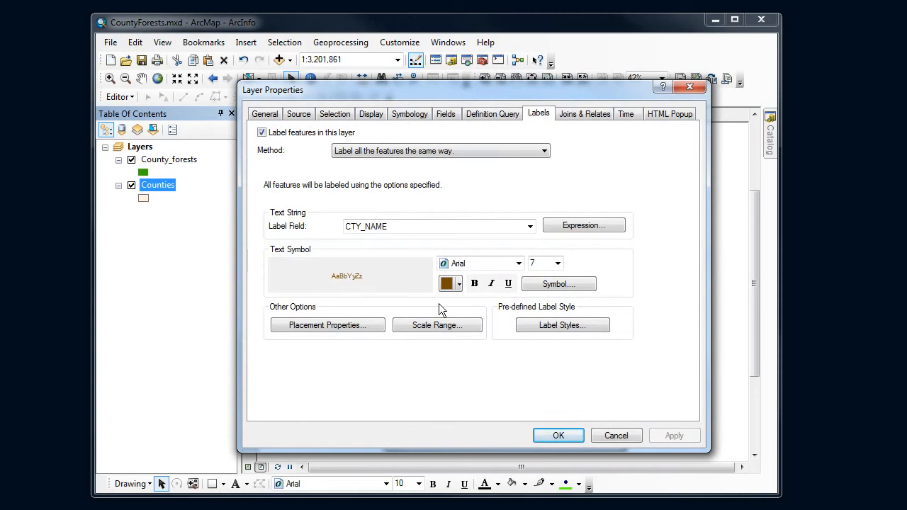
{"action": "left_click", "coordinate": [546, 288]}
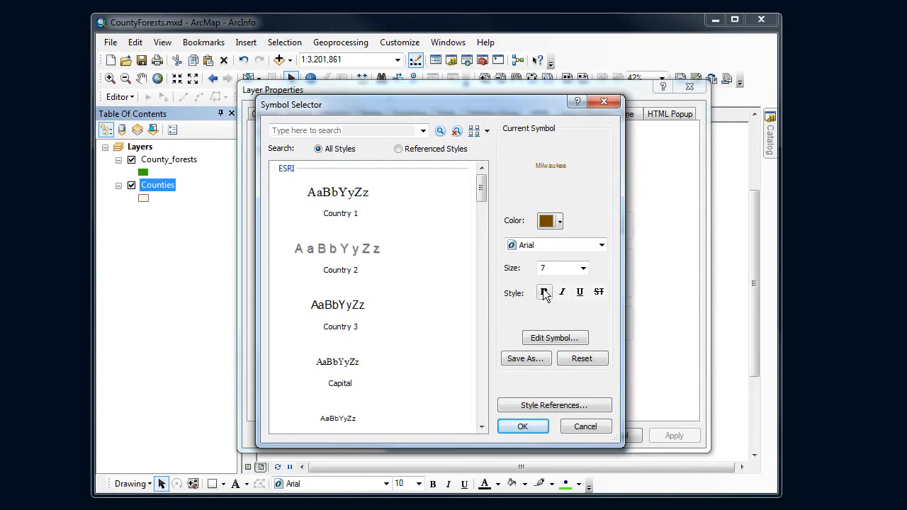
{"action": "left_click", "coordinate": [554, 338]}
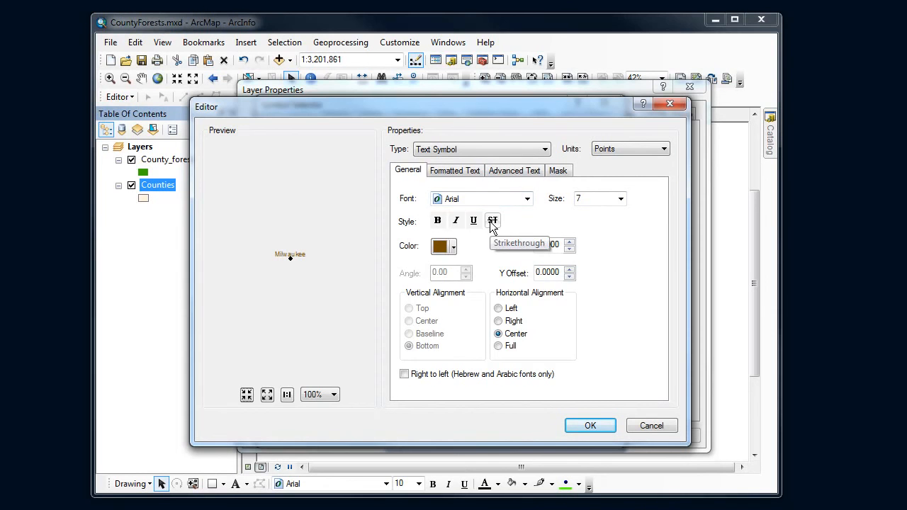
{"action": "left_click", "coordinate": [560, 172]}
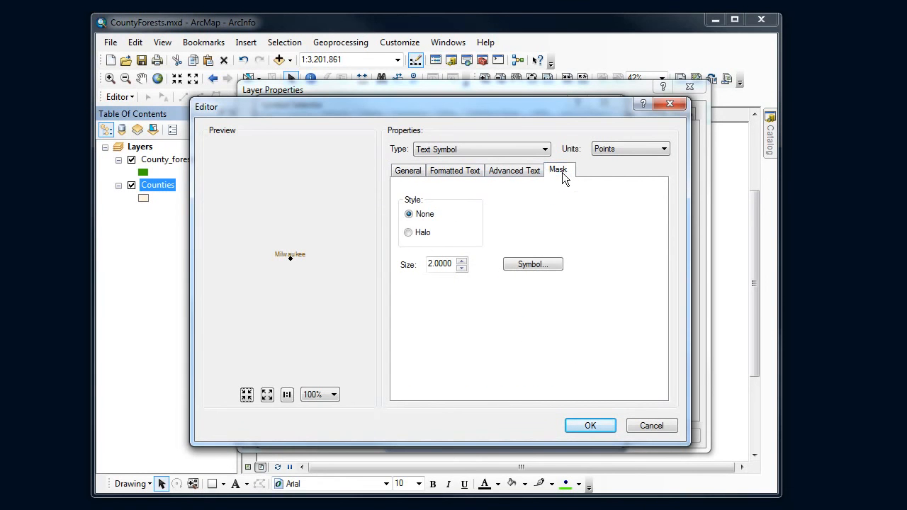
{"action": "left_click", "coordinate": [408, 234]}
Step: Adjust the halo to a small size around the label text and apply the symbol changes to the Counties layer
{"action": "left_click", "coordinate": [463, 262]}
{"action": "left_click", "coordinate": [463, 262]}
{"action": "left_click", "coordinate": [461, 267]}
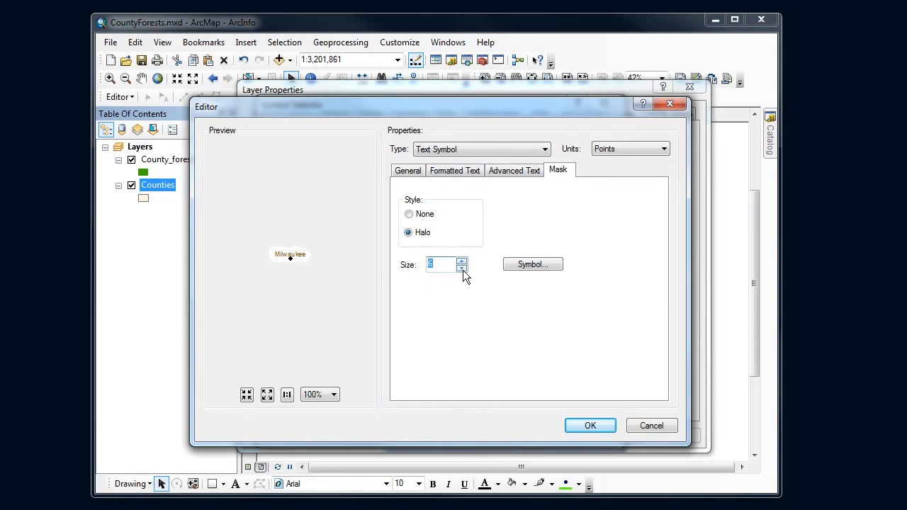
{"action": "left_click", "coordinate": [461, 270]}
{"action": "left_click", "coordinate": [461, 270]}
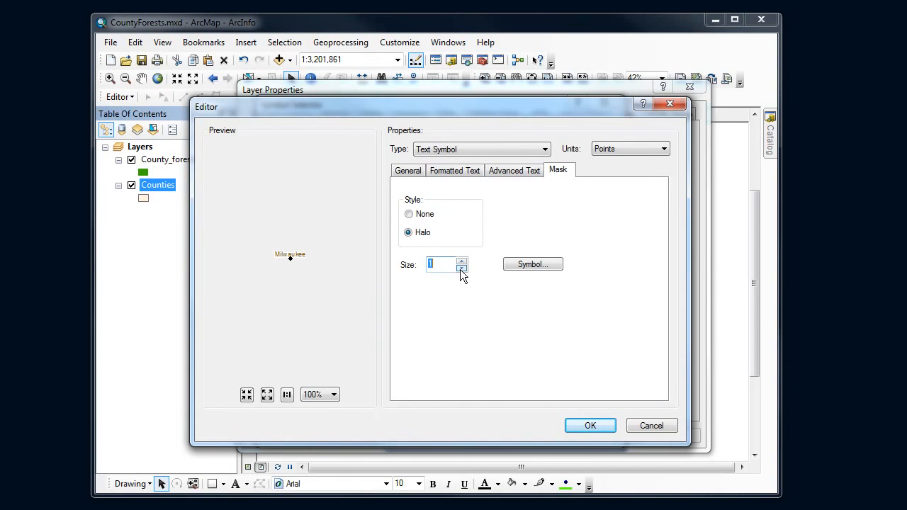
{"action": "left_click", "coordinate": [463, 261]}
{"action": "left_click", "coordinate": [581, 426]}
{"action": "left_click", "coordinate": [539, 426]}
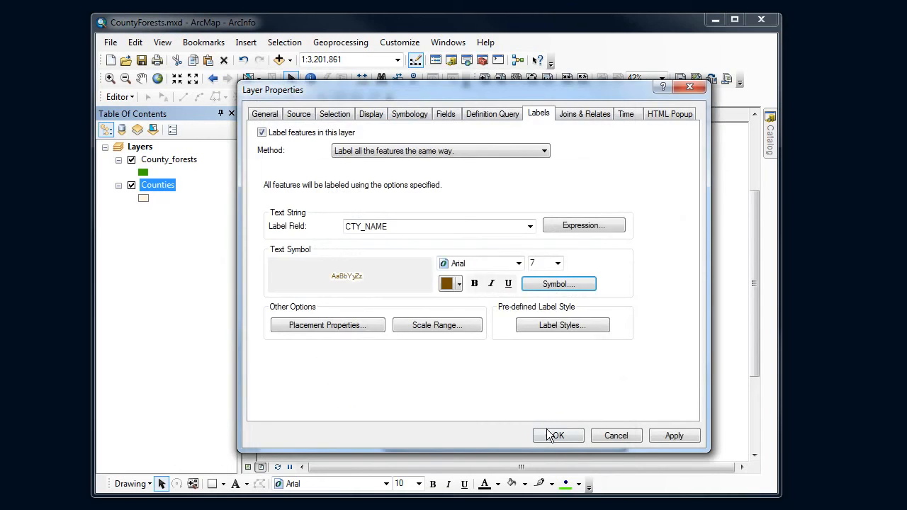
{"action": "left_click", "coordinate": [555, 434]}
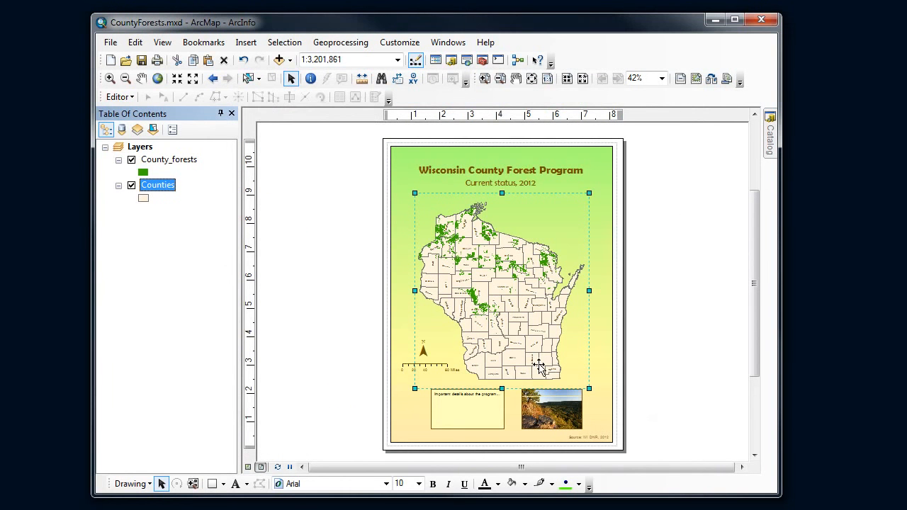